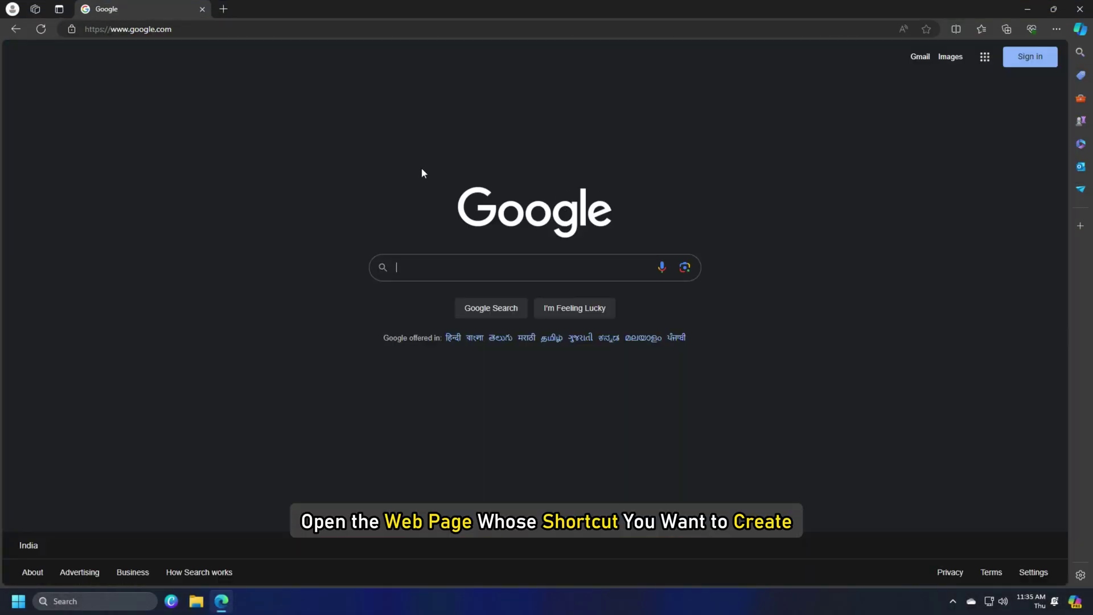
Drag the Google page's address-bar lock icon onto the desktop, then reopen Google from that shortcut.
{"action": "left_click", "coordinate": [1048, 10]}
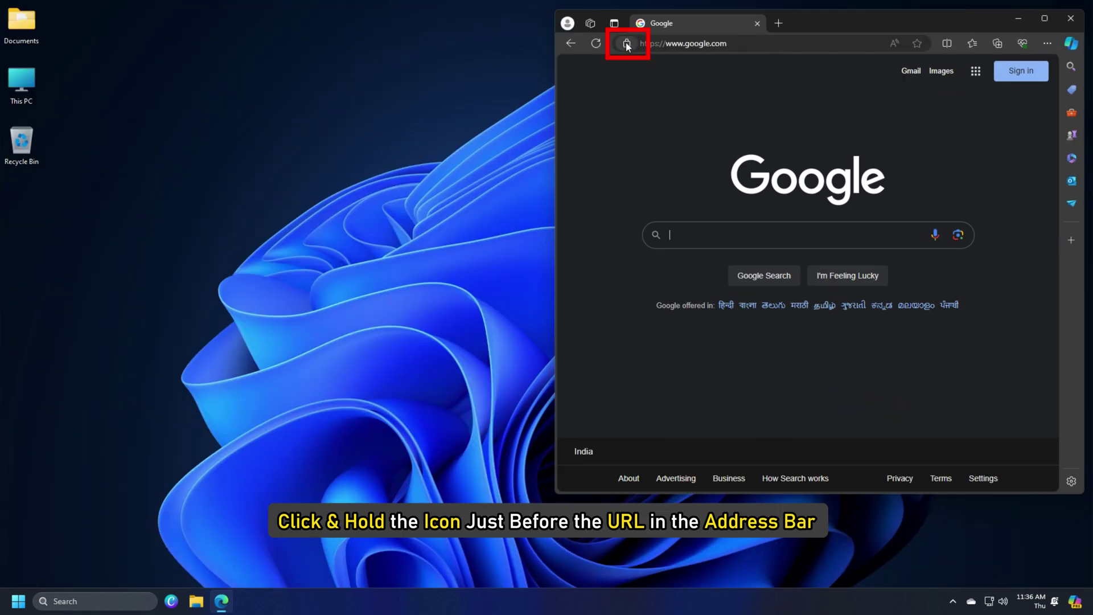
{"action": "left_click_drag", "start_coordinate": [627, 41], "coordinate": [184, 215]}
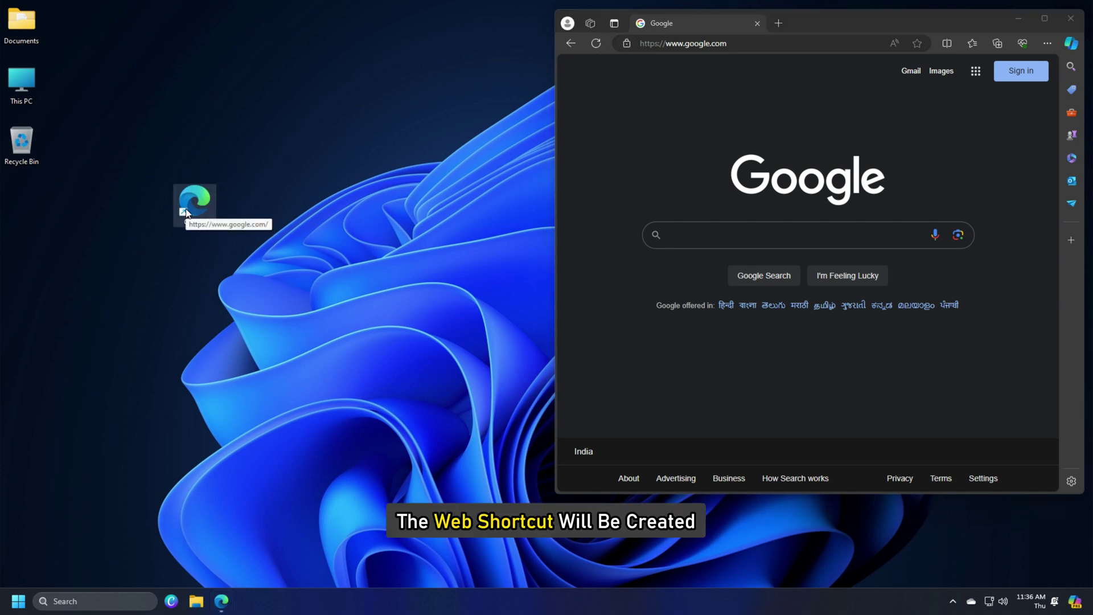
{"action": "left_click", "coordinate": [1071, 18]}
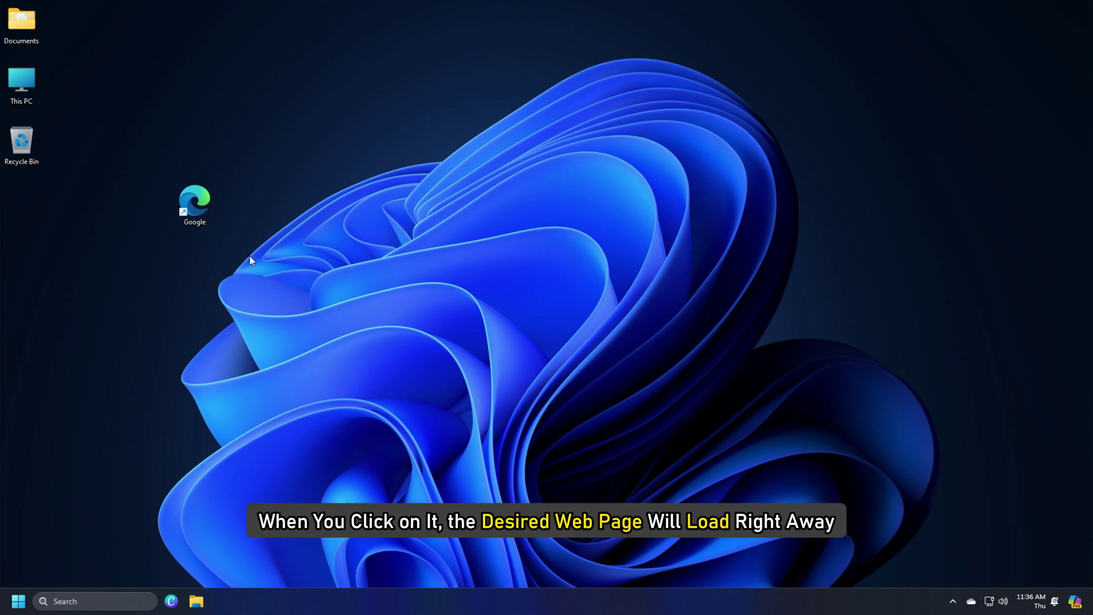
{"action": "double_click", "coordinate": [195, 203]}
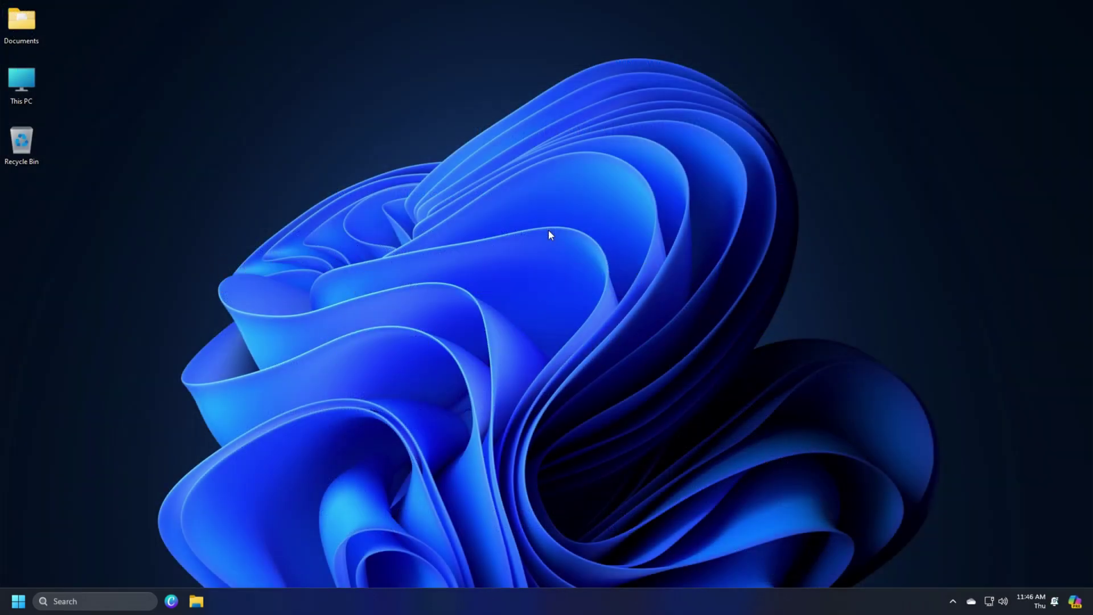
Create an 'Edge Tips & Tricks' desktop shortcut to the Edge tips article URL and open it.
{"action": "right_click", "coordinate": [549, 232]}
{"action": "mouse_move", "coordinate": [642, 321]}
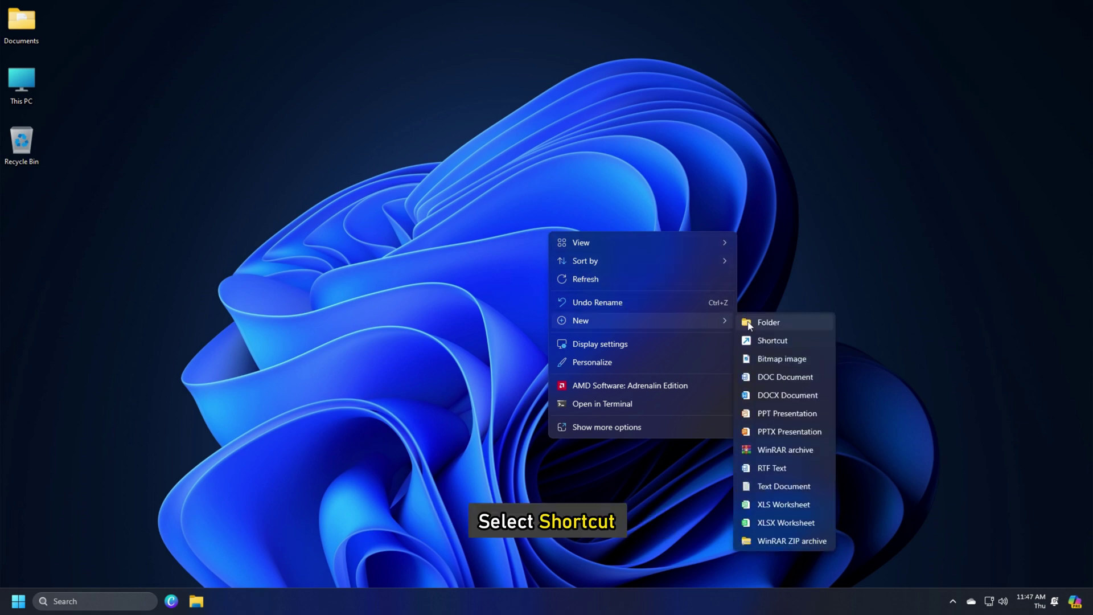
{"action": "left_click", "coordinate": [761, 341]}
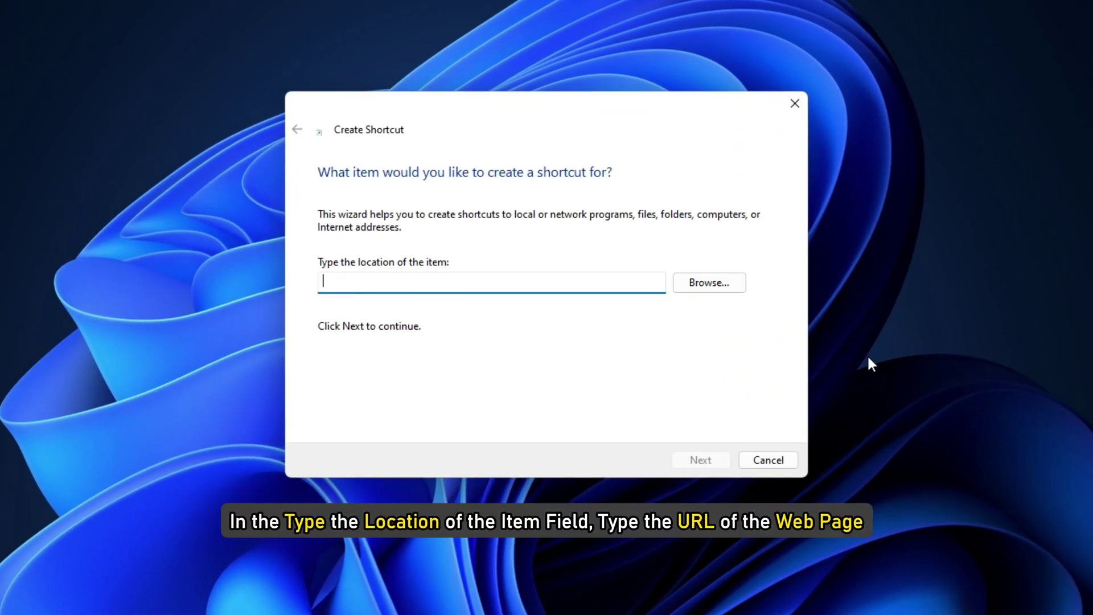
{"action": "left_click", "coordinate": [353, 281]}
{"action": "type", "text": "https://www.thewindowsclub.com/edge-browser-tips-and-tricks"}
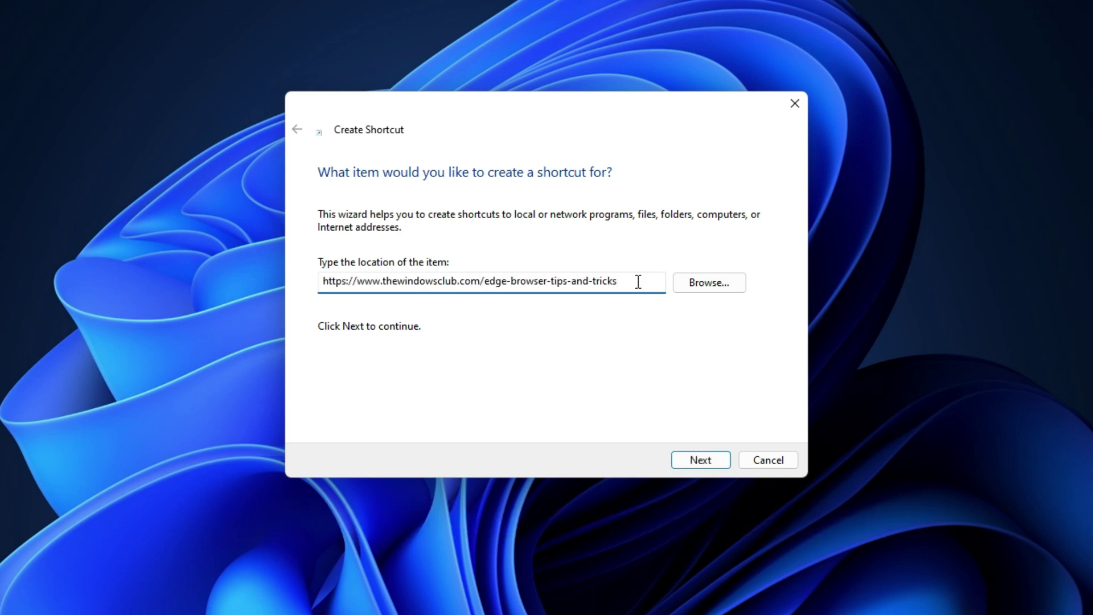
{"action": "left_click", "coordinate": [696, 457]}
{"action": "left_click", "coordinate": [442, 232]}
{"action": "key", "text": "ctrl+a"}
{"action": "key", "text": "BackSpace"}
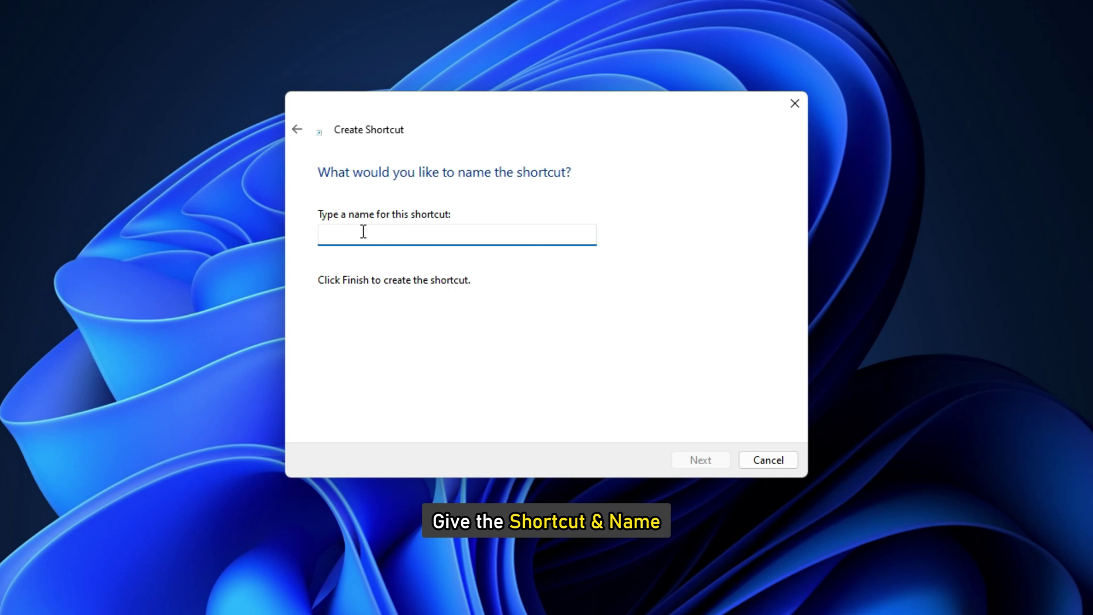
{"action": "type", "text": "Edge Tips & Tricks"}
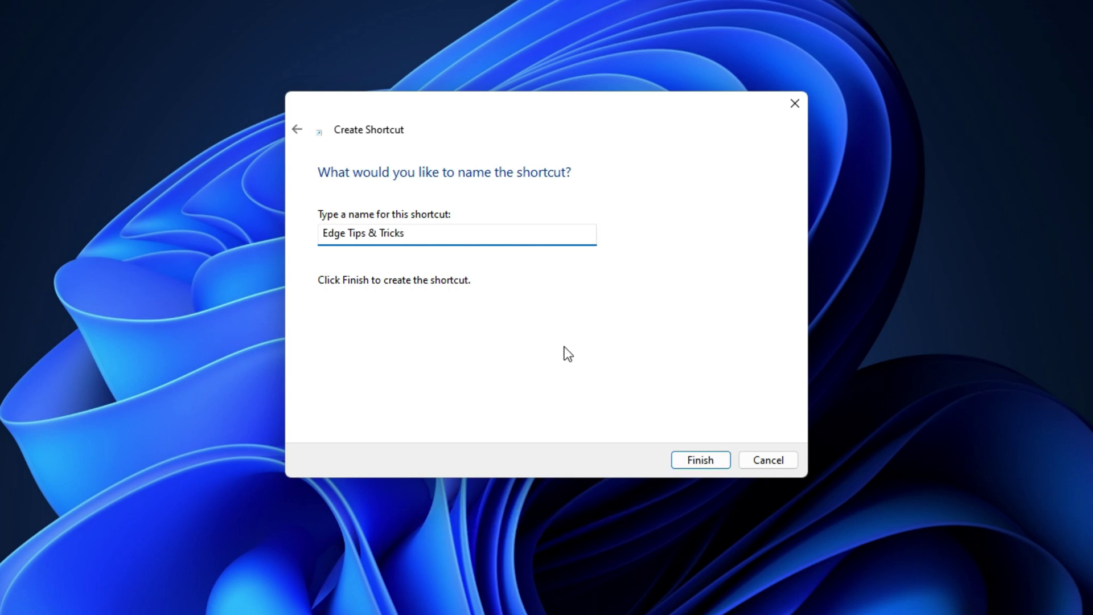
{"action": "left_click", "coordinate": [698, 459]}
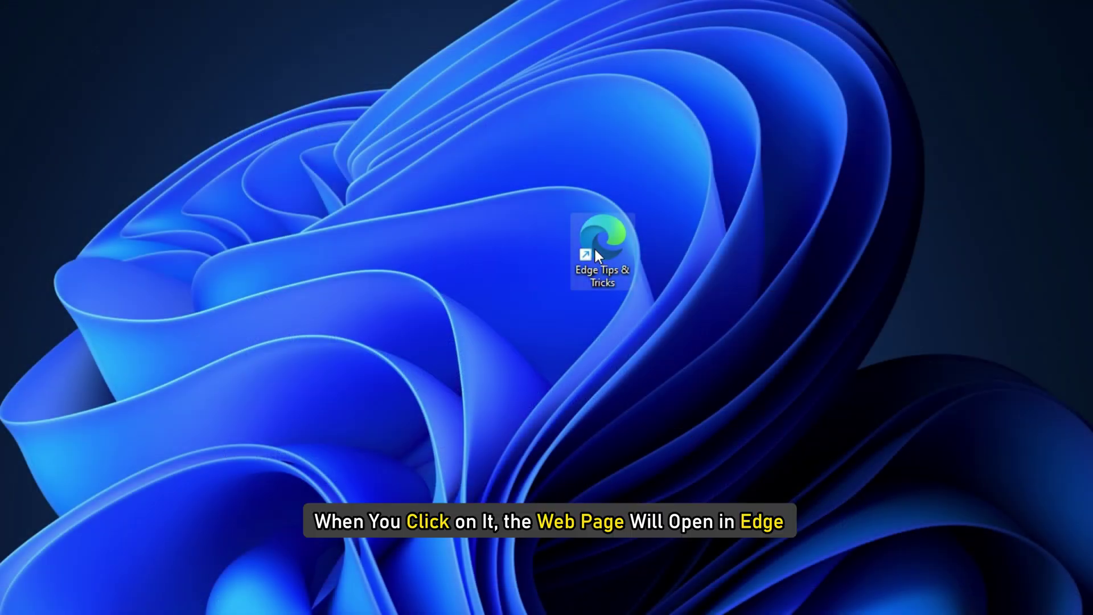
{"action": "double_click", "coordinate": [596, 250]}
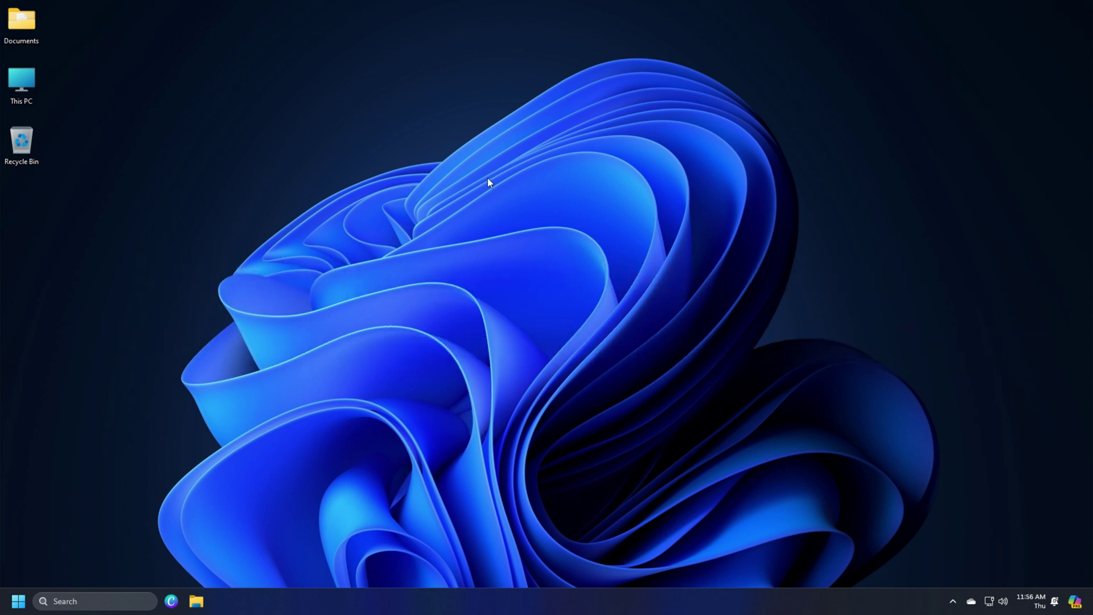
{"action": "right_click", "coordinate": [487, 182]}
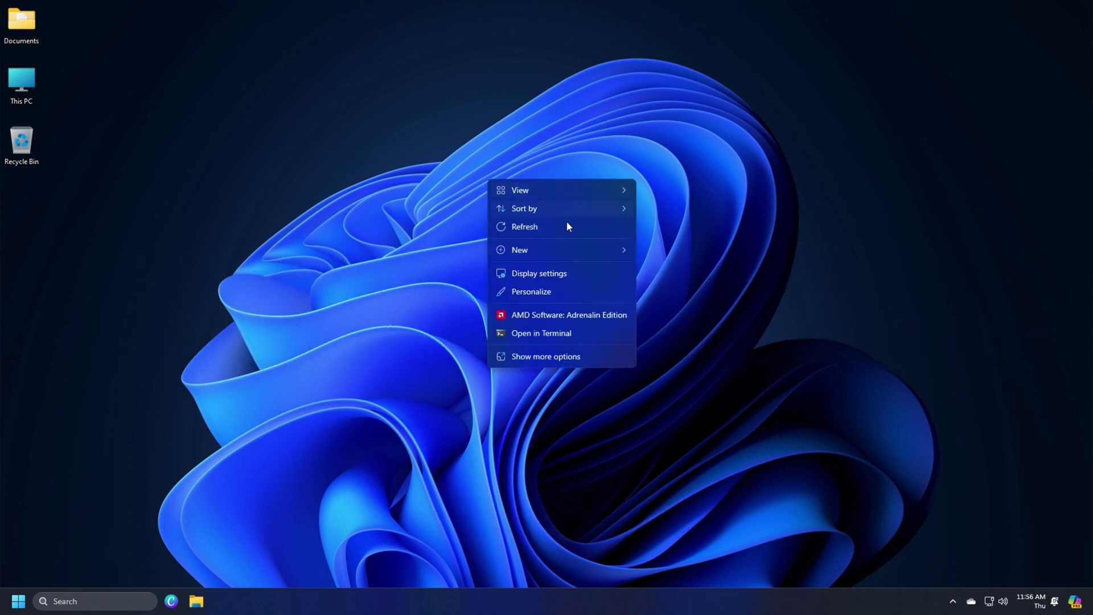
{"action": "left_click", "coordinate": [603, 248]}
{"action": "left_click", "coordinate": [659, 270]}
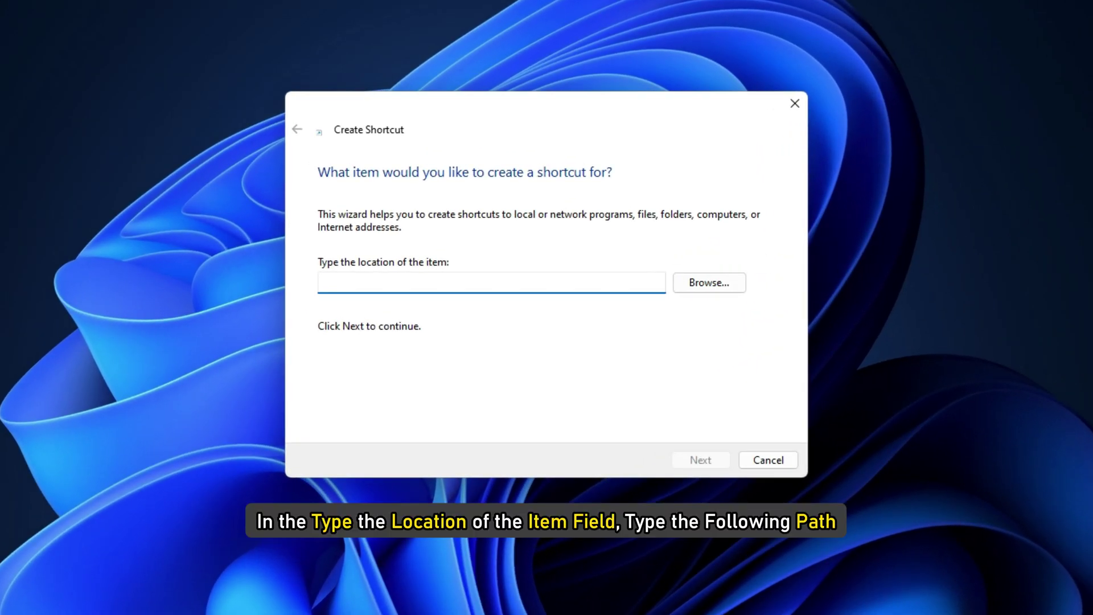
{"action": "type", "text": "%windir%\\explorer.exe microsoft-edge:http://www.XYZ.com"}
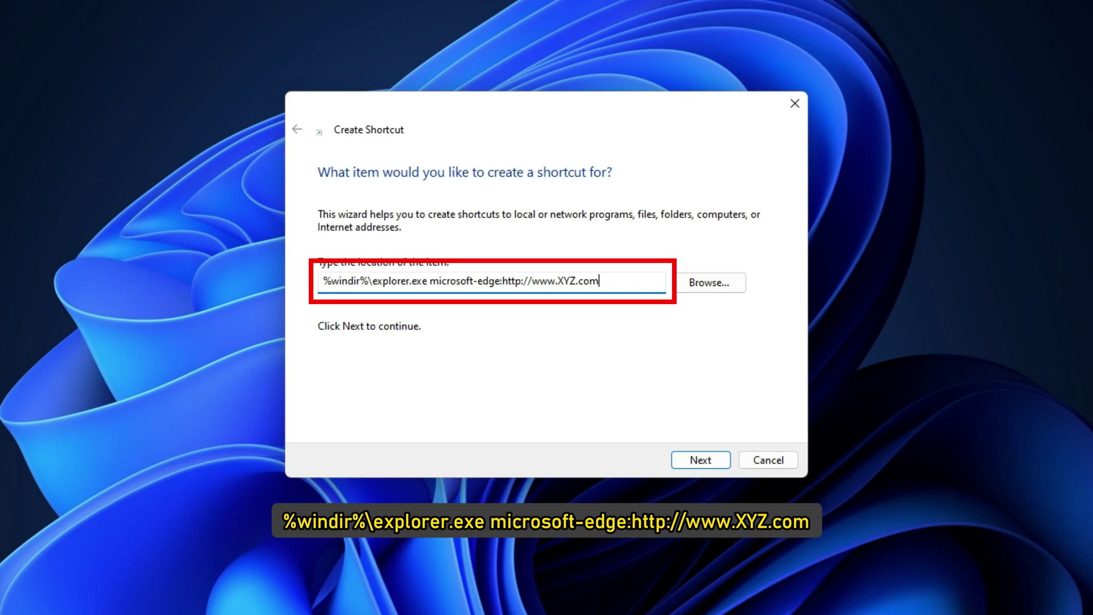
{"action": "left_click", "coordinate": [436, 478]}
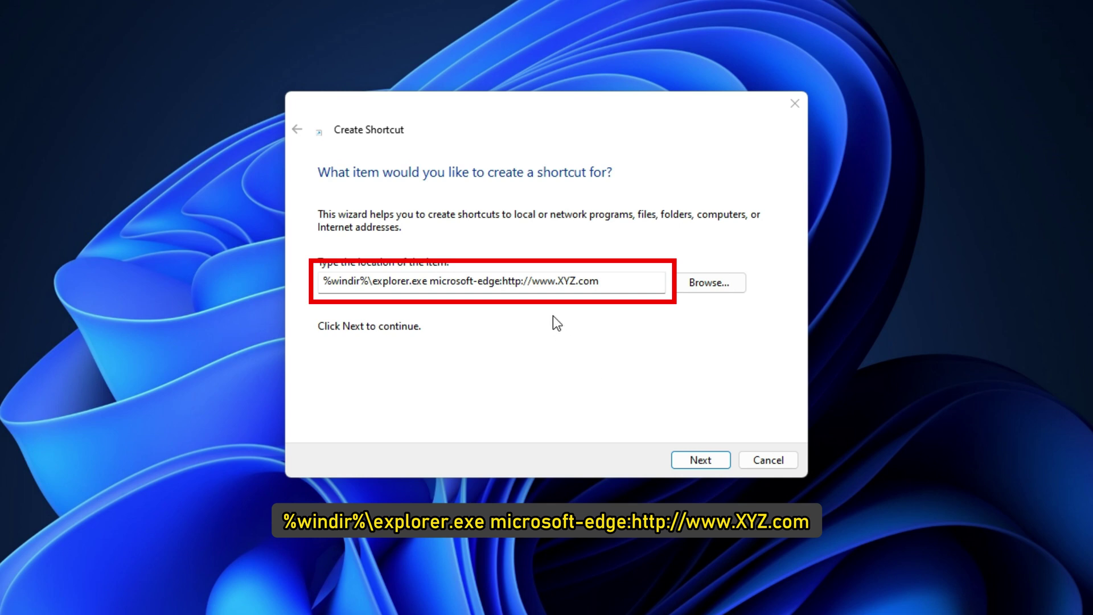
{"action": "left_click_drag", "start_coordinate": [532, 281], "coordinate": [601, 280]}
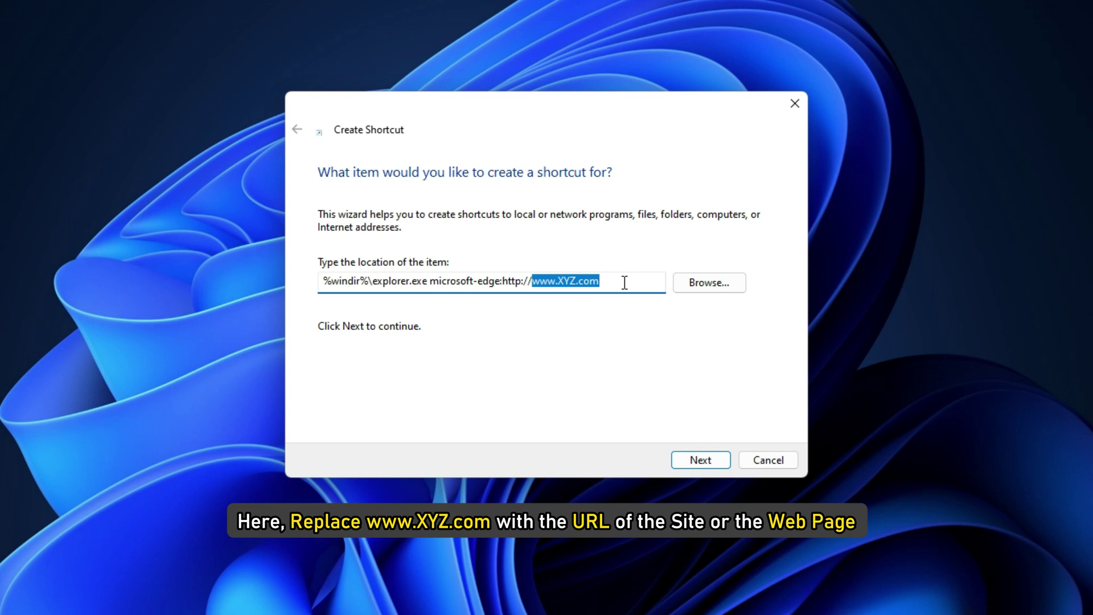
{"action": "type", "text": "www.thewindowsclub.com"}
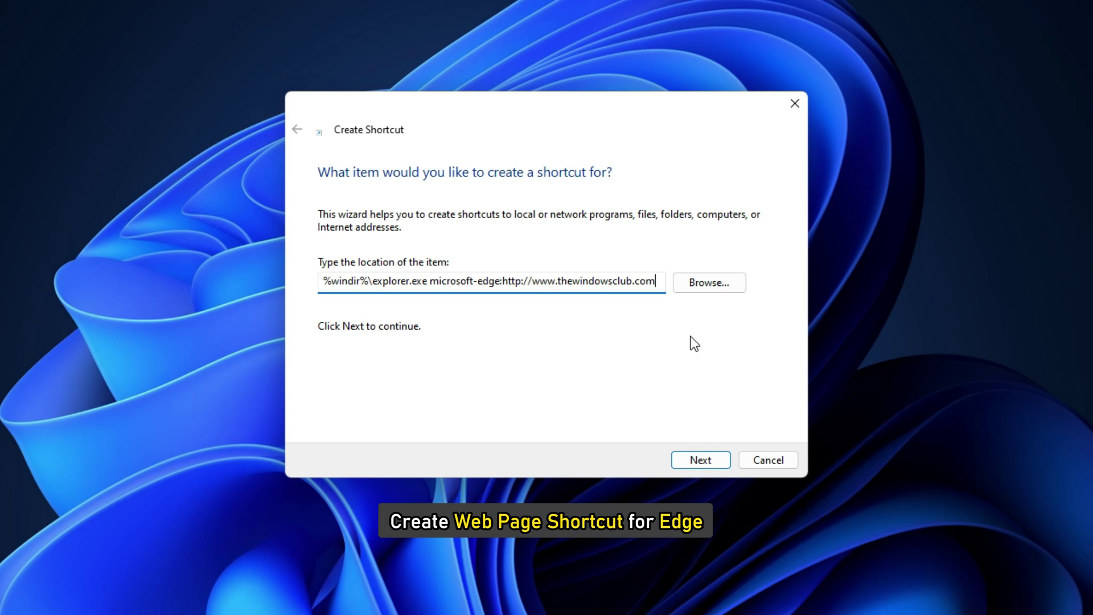
{"action": "left_click", "coordinate": [707, 462]}
{"action": "type", "text": "The "}
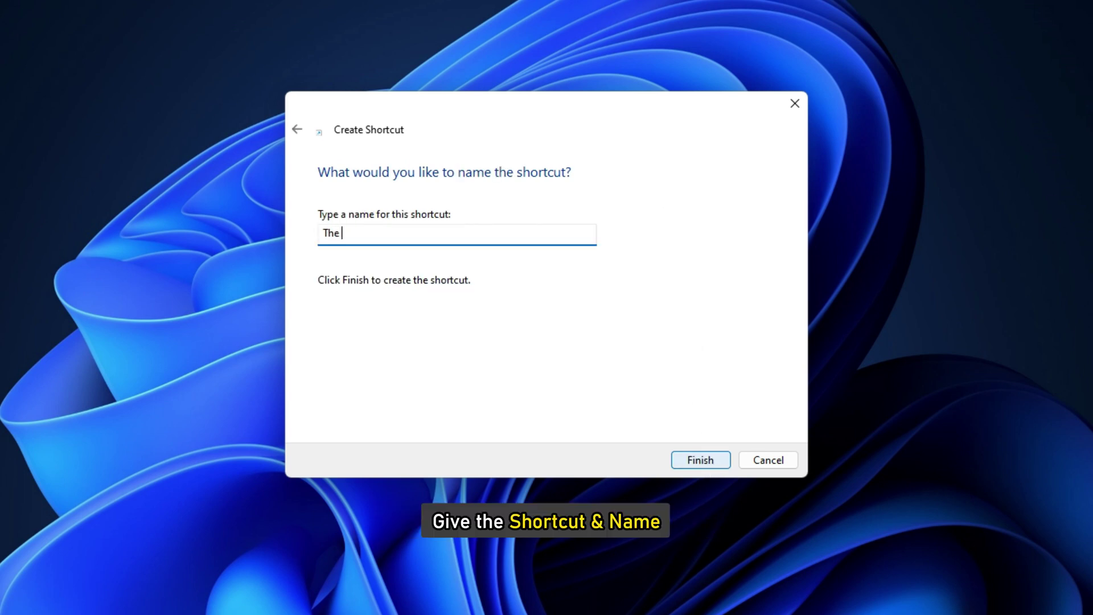
{"action": "type", "text": "Windows Clu"}
{"action": "type", "text": "b"}
{"action": "left_click", "coordinate": [707, 462]}
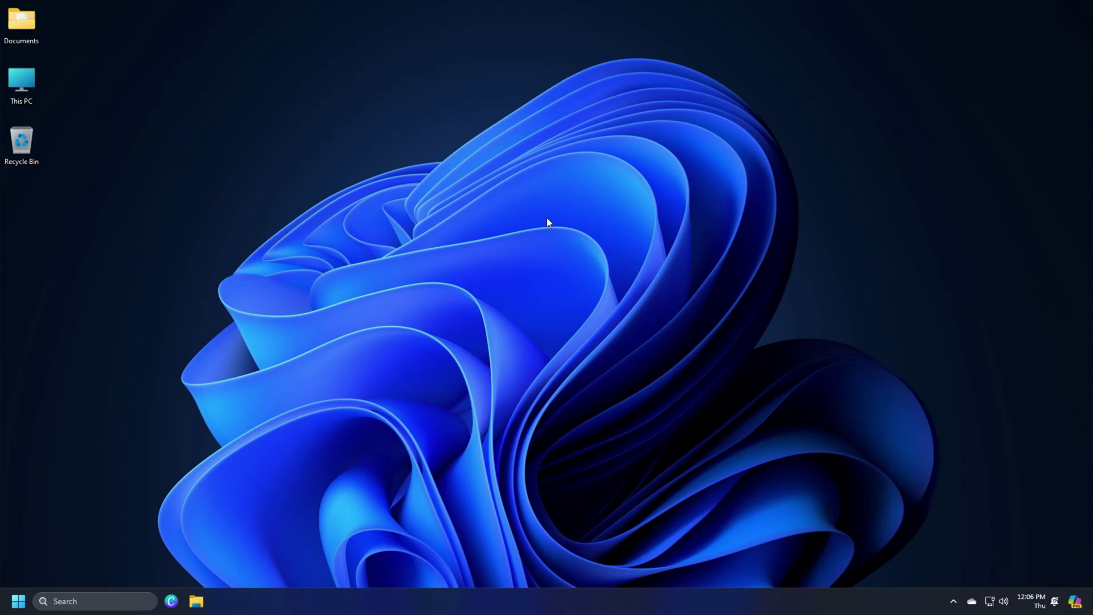
Start a new desktop shortcut and browse to chrome.exe as its target.
{"action": "right_click", "coordinate": [525, 159]}
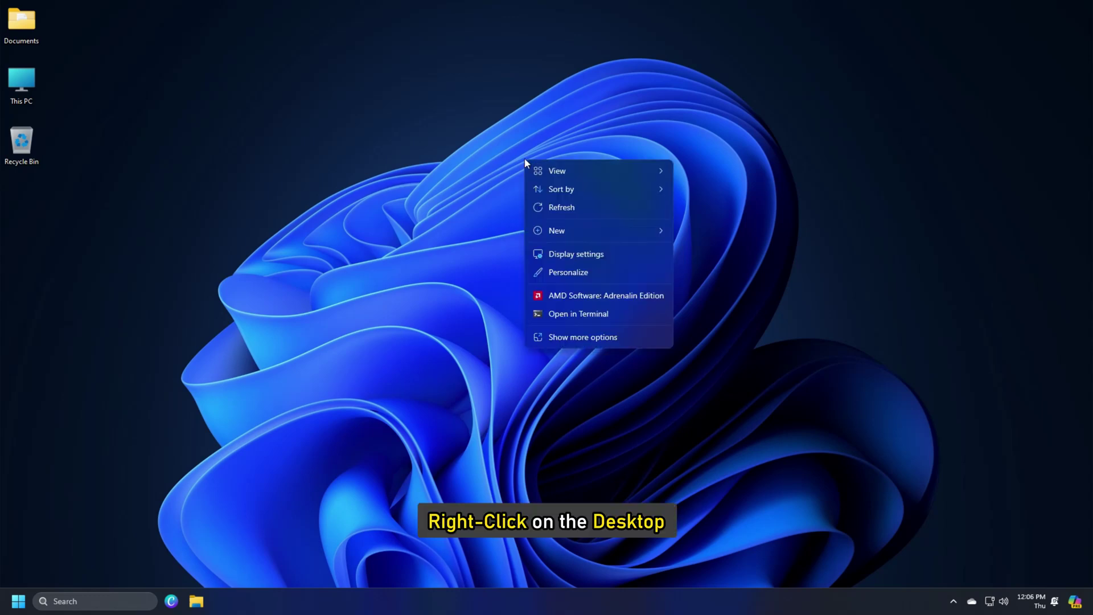
{"action": "left_click", "coordinate": [646, 232]}
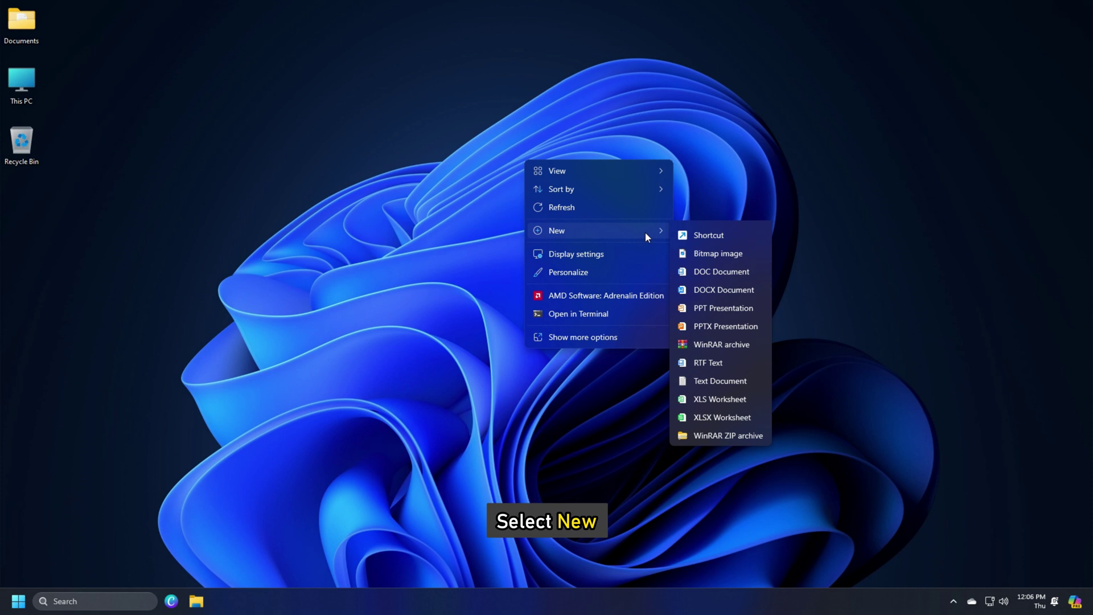
{"action": "left_click", "coordinate": [697, 251]}
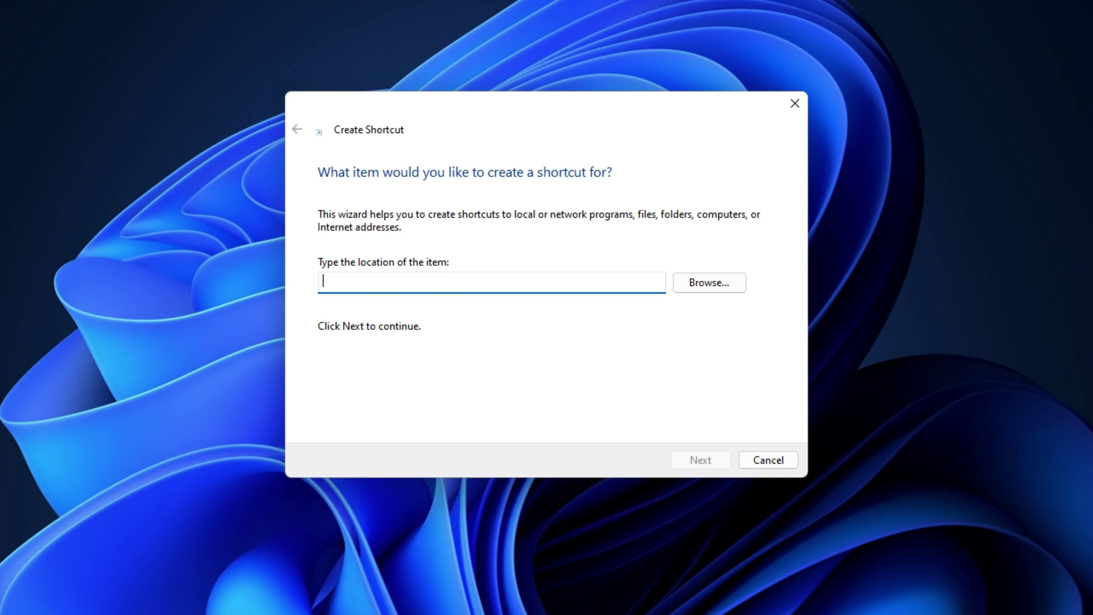
{"action": "left_click", "coordinate": [345, 279]}
{"action": "type", "text": "C:\\Program Files\\Google\\Chrome\\Application\\chrome.exe"}
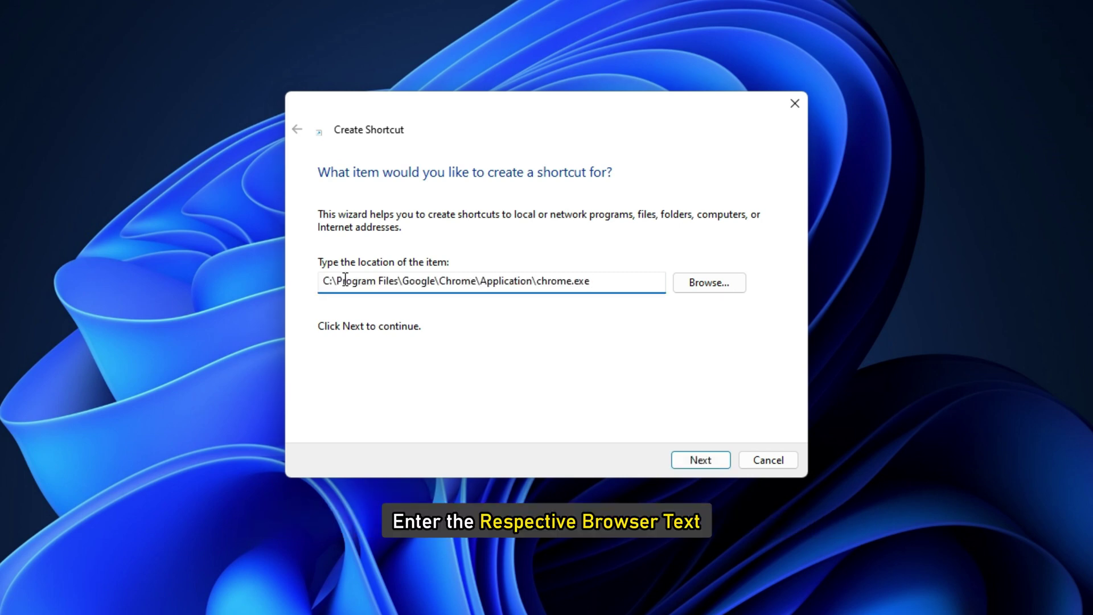
{"action": "left_click", "coordinate": [708, 284]}
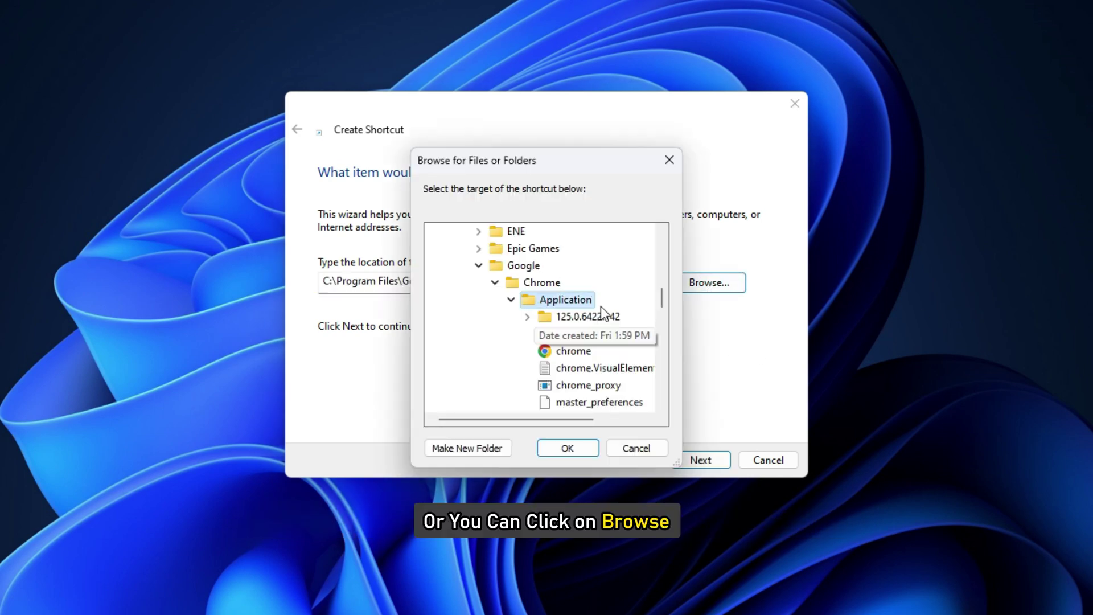
{"action": "left_click", "coordinate": [565, 352]}
{"action": "left_click", "coordinate": [575, 448]}
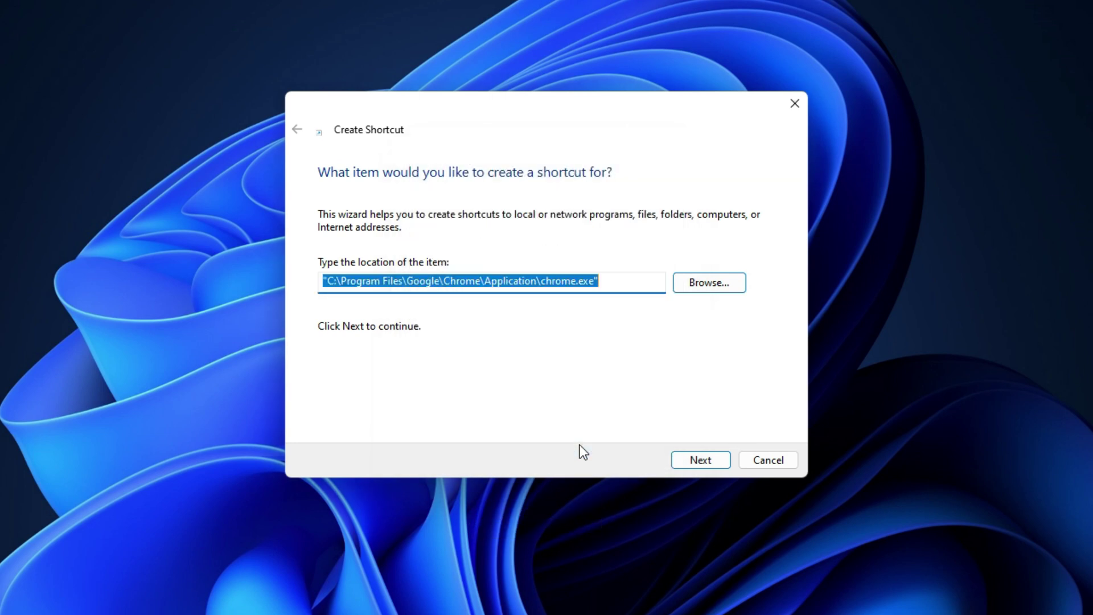
Name the shortcut 'Chrome Browser' and launch Chrome from it.
{"action": "left_click", "coordinate": [706, 459]}
{"action": "type", "text": "Chrome Browser"}
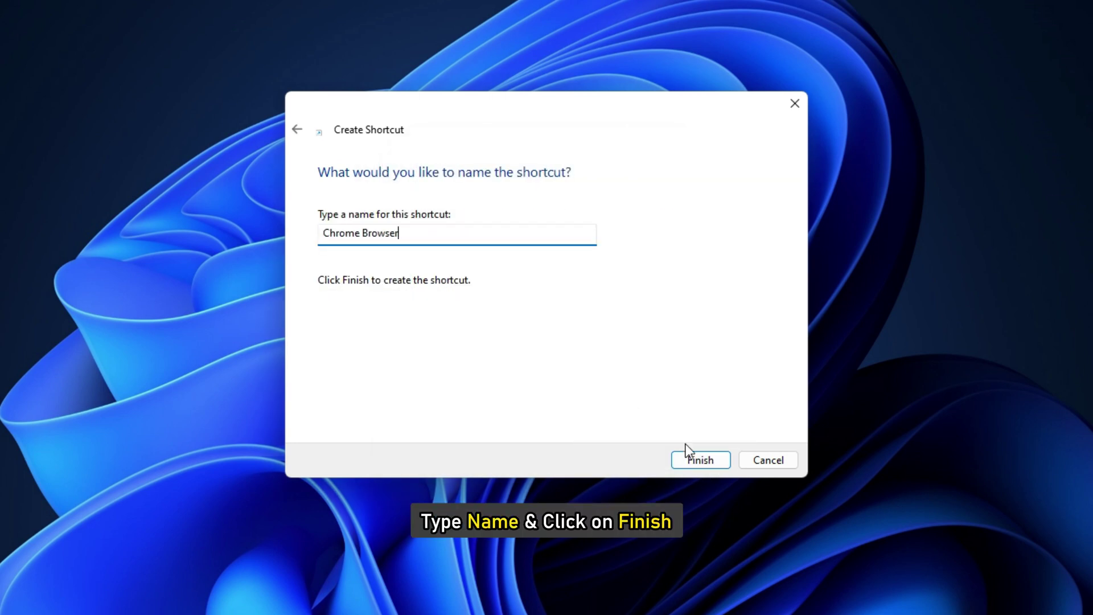
{"action": "left_click", "coordinate": [701, 458]}
{"action": "double_click", "coordinate": [539, 154]}
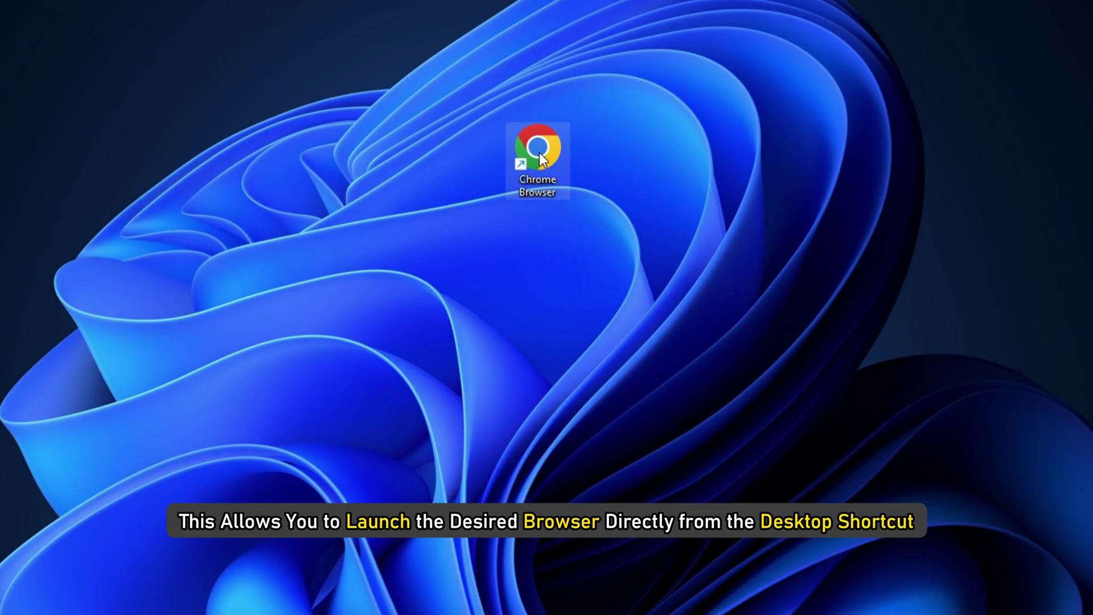